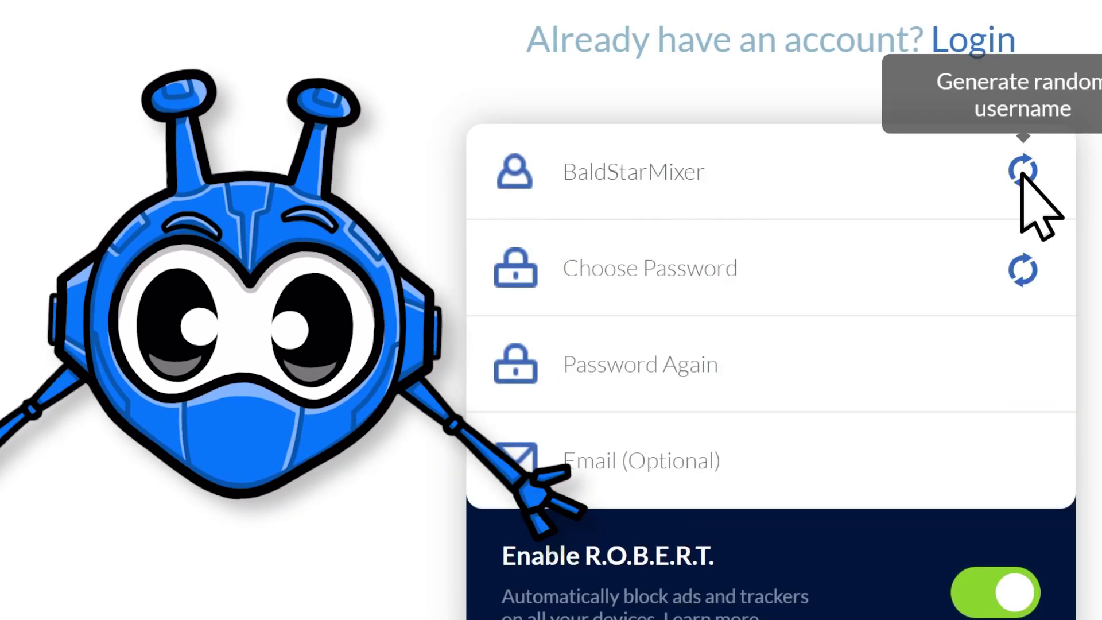
- Regenerate the random username twice on the Windscribe sign-up form
left_click(1023, 172)
left_click(1022, 172)
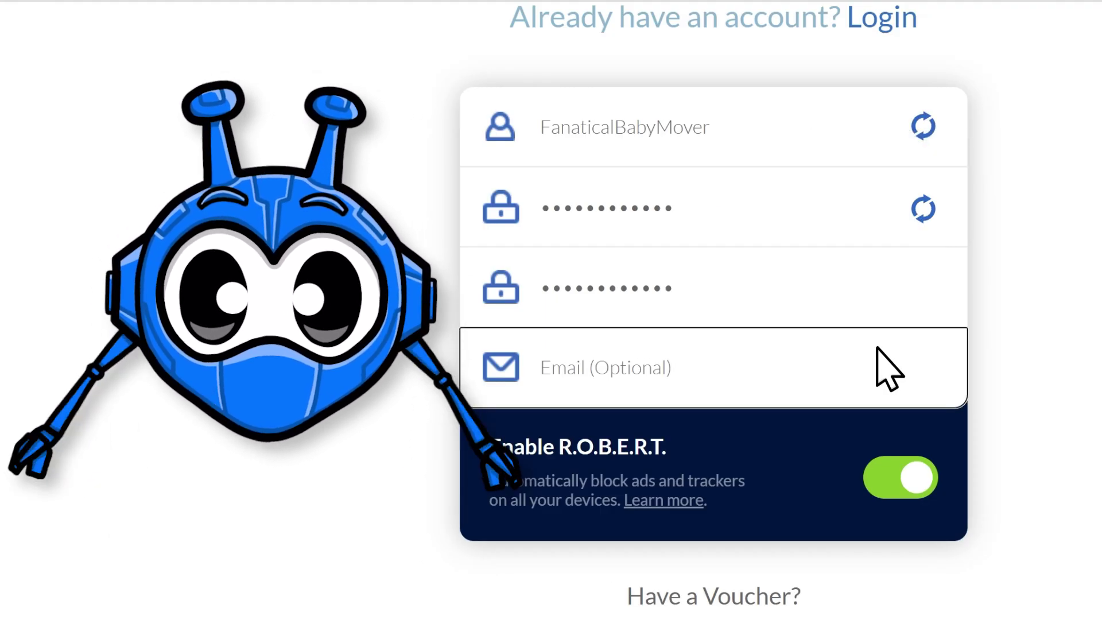
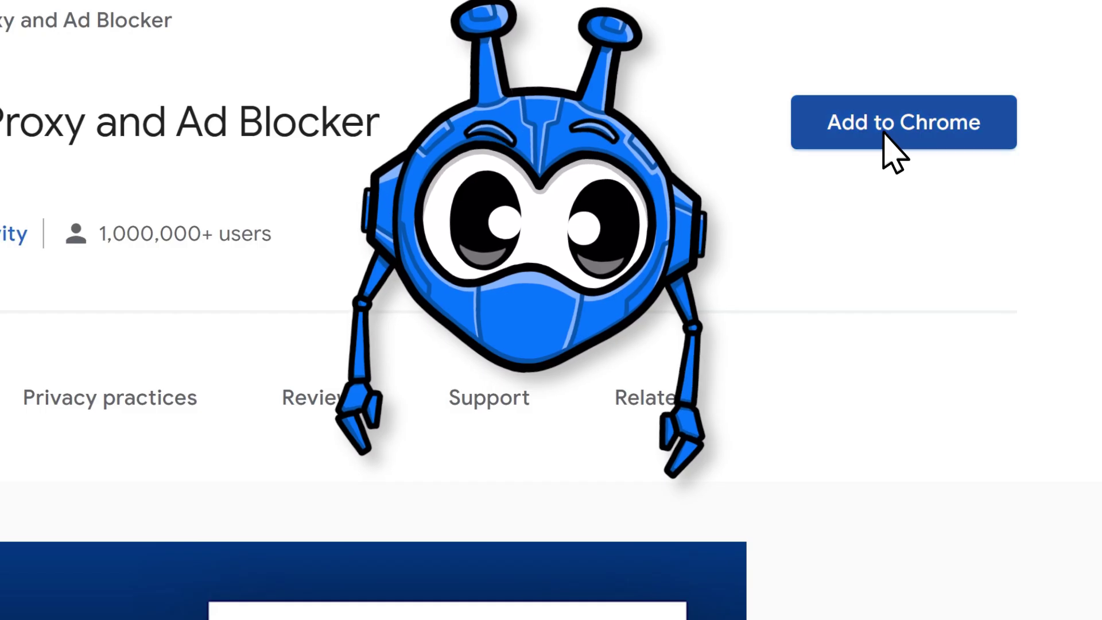
- Add the Windscribe Free Proxy and Ad Blocker extension to Chrome and confirm
left_click(843, 181)
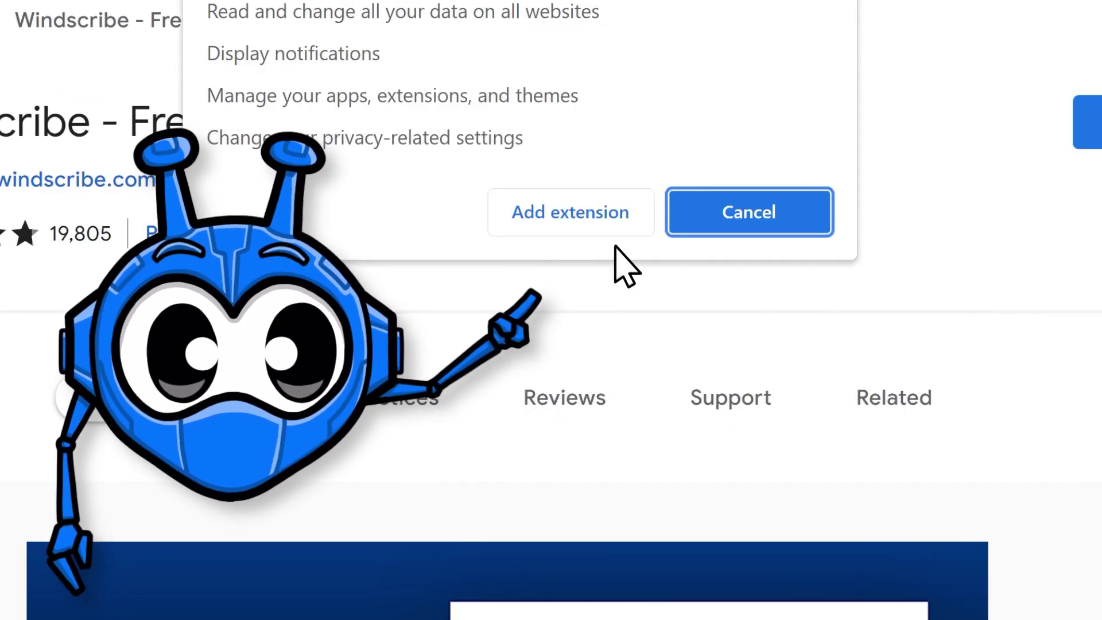
left_click(602, 226)
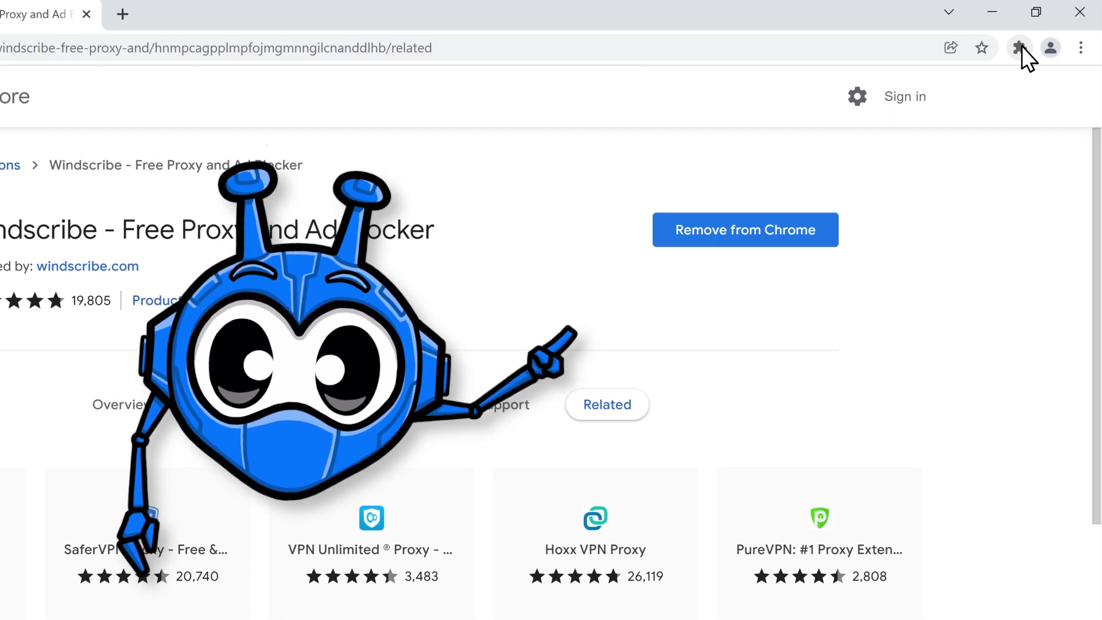
- Pin Windscribe to the toolbar and log in with the saved account credentials
left_click(1027, 44)
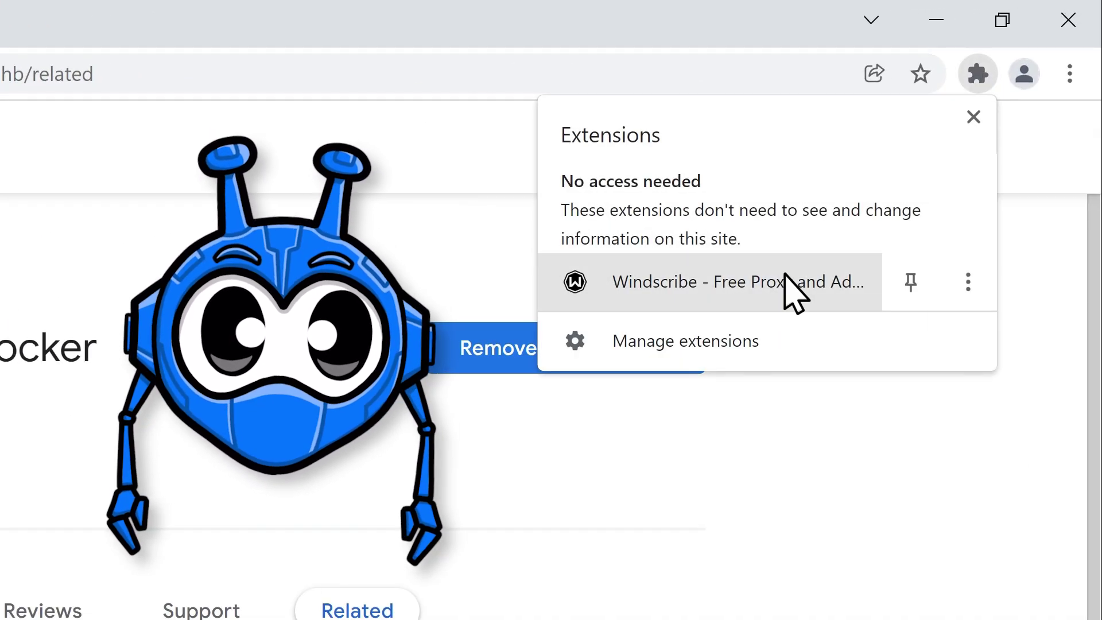
left_click(903, 281)
left_click(932, 74)
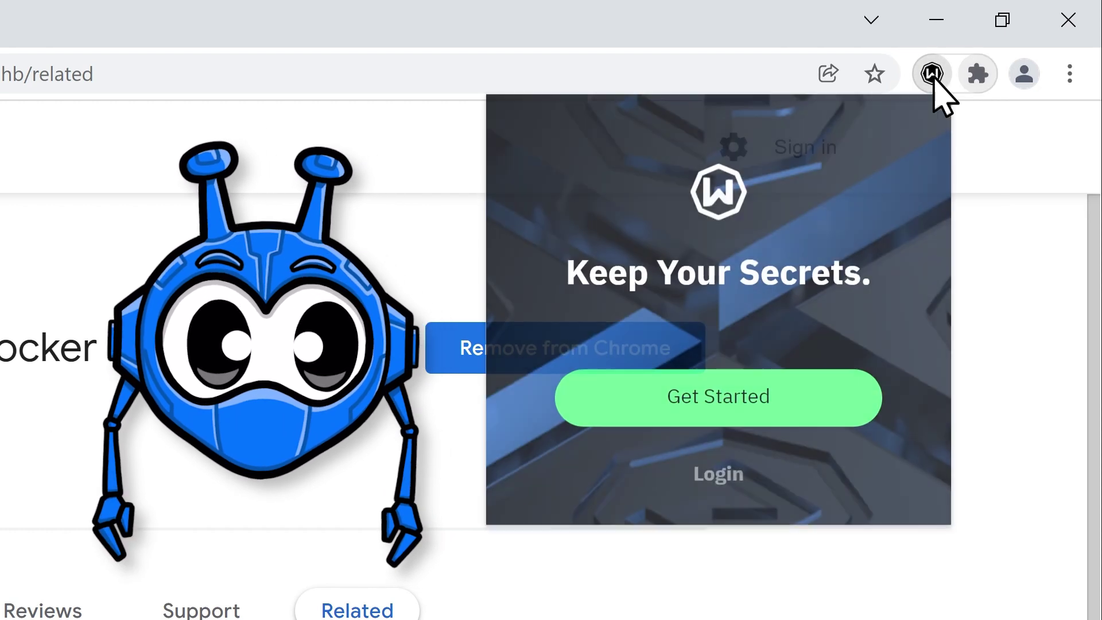
left_click(719, 475)
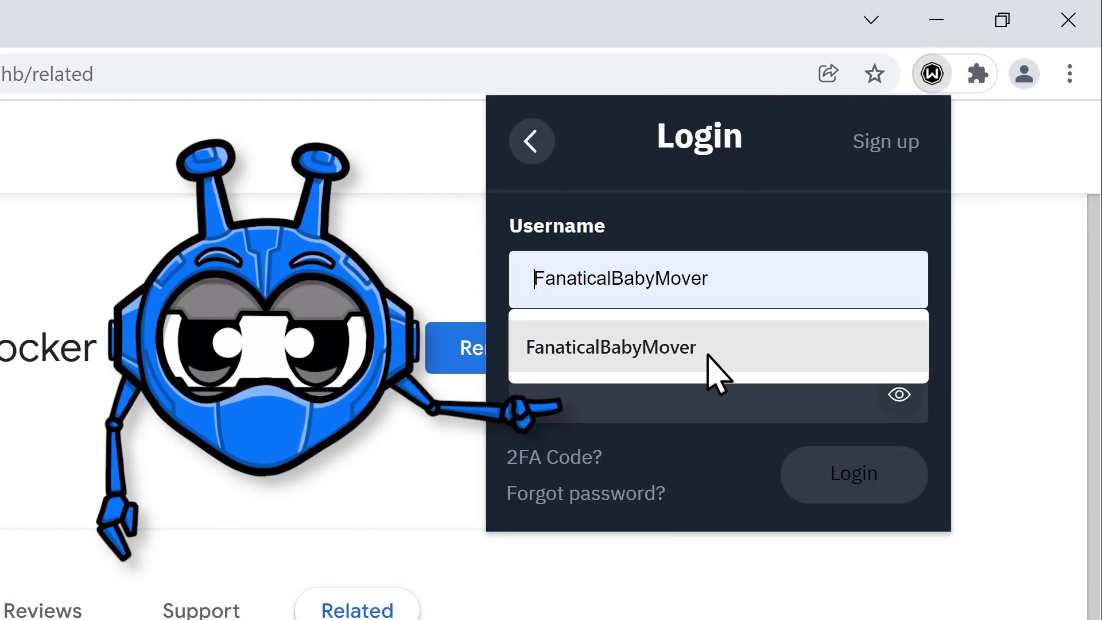
left_click(708, 356)
left_click(847, 483)
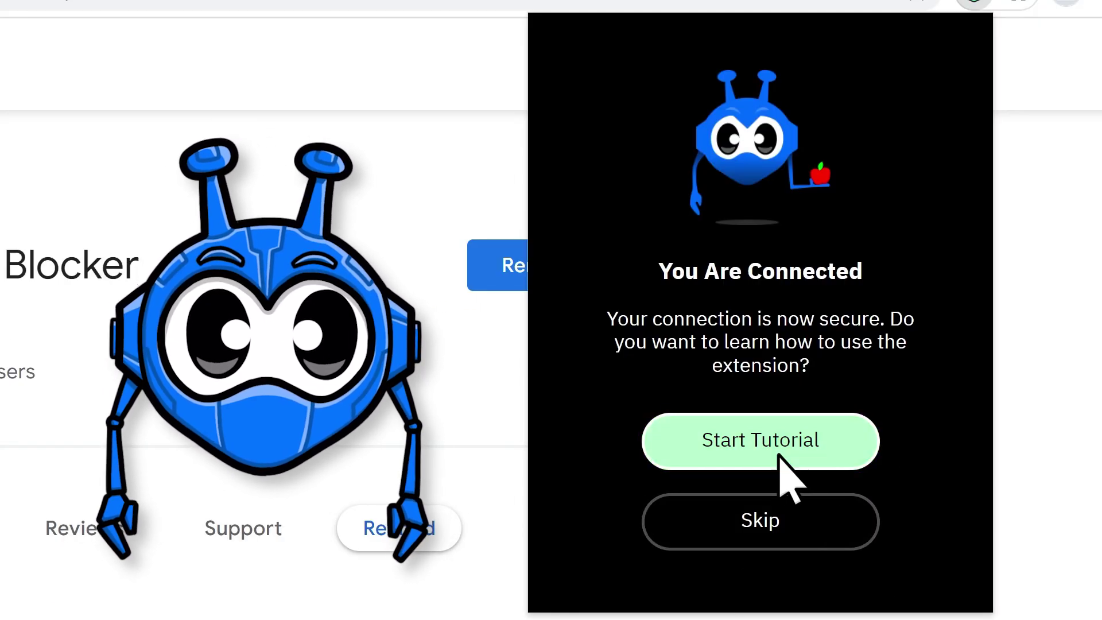
- Skip the tutorial, then turn the VPN off and back on
left_click(817, 527)
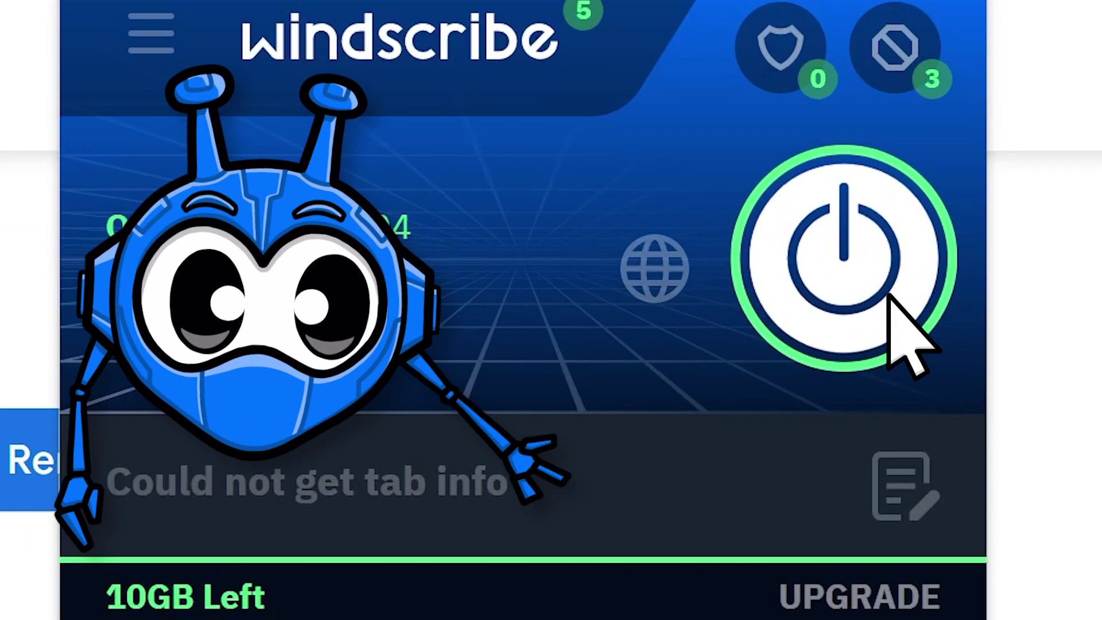
left_click(891, 295)
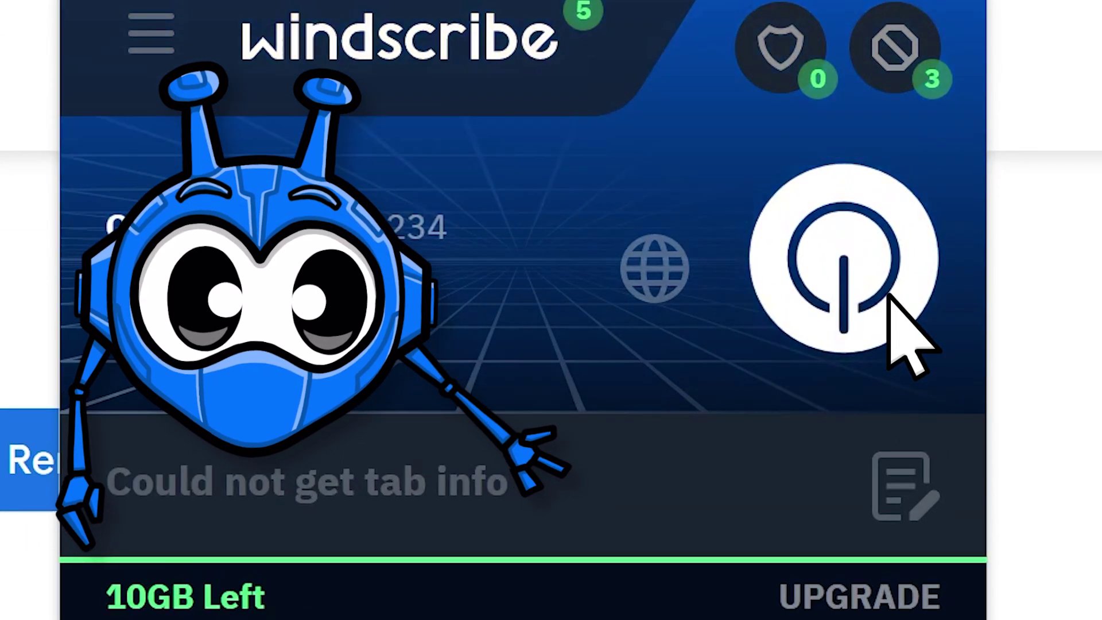
left_click(891, 295)
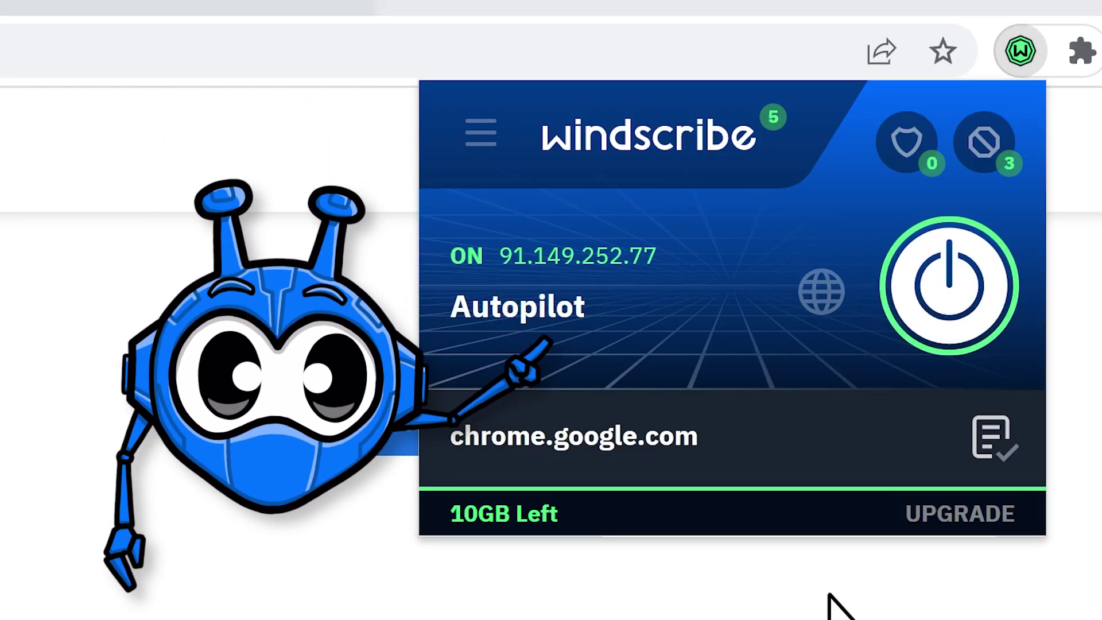
- Choose Atlanta Mountain under US Central in the Locations list
left_click(821, 286)
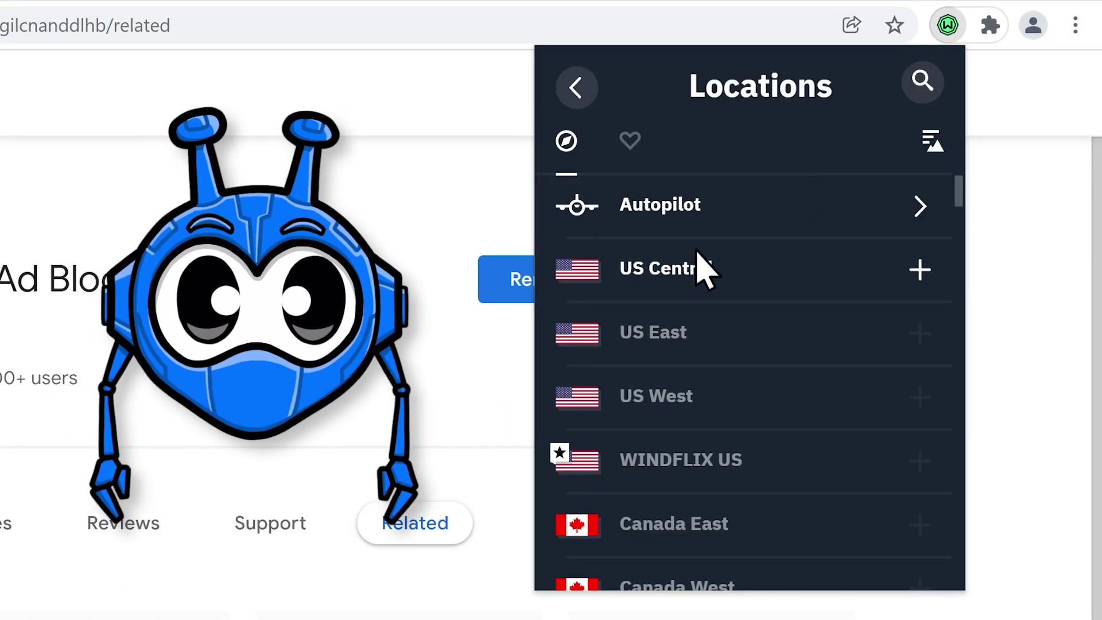
left_click(705, 272)
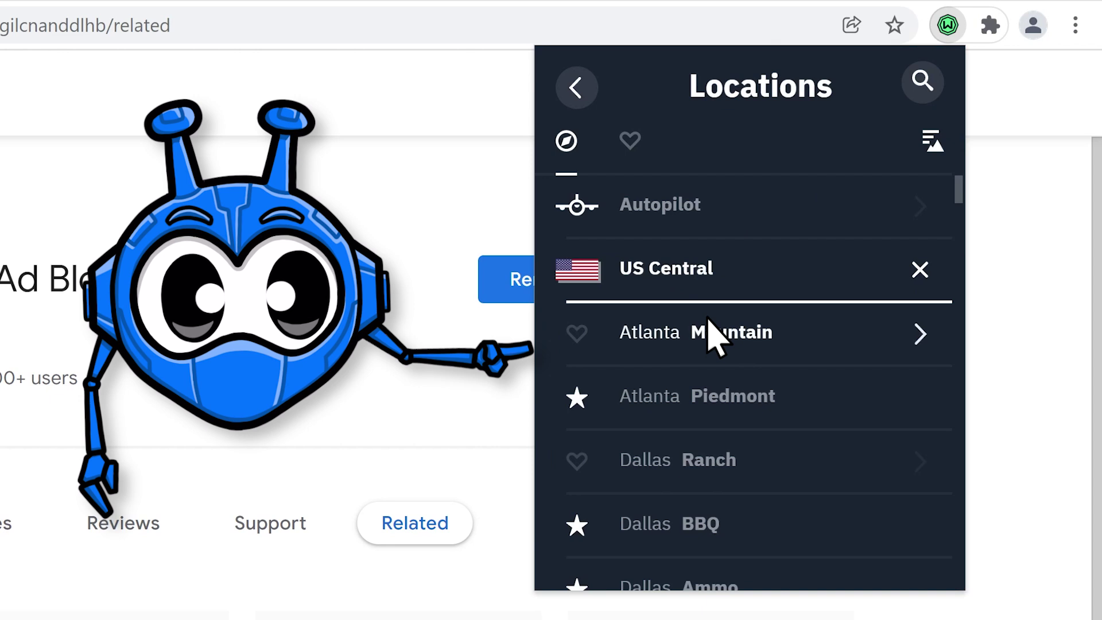
left_click(711, 334)
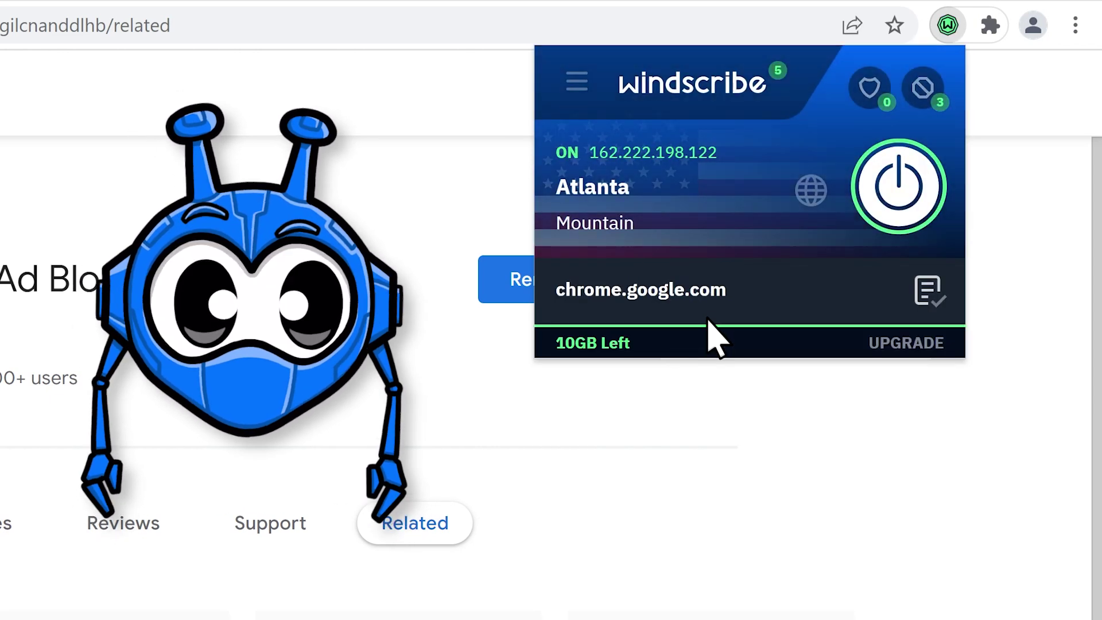